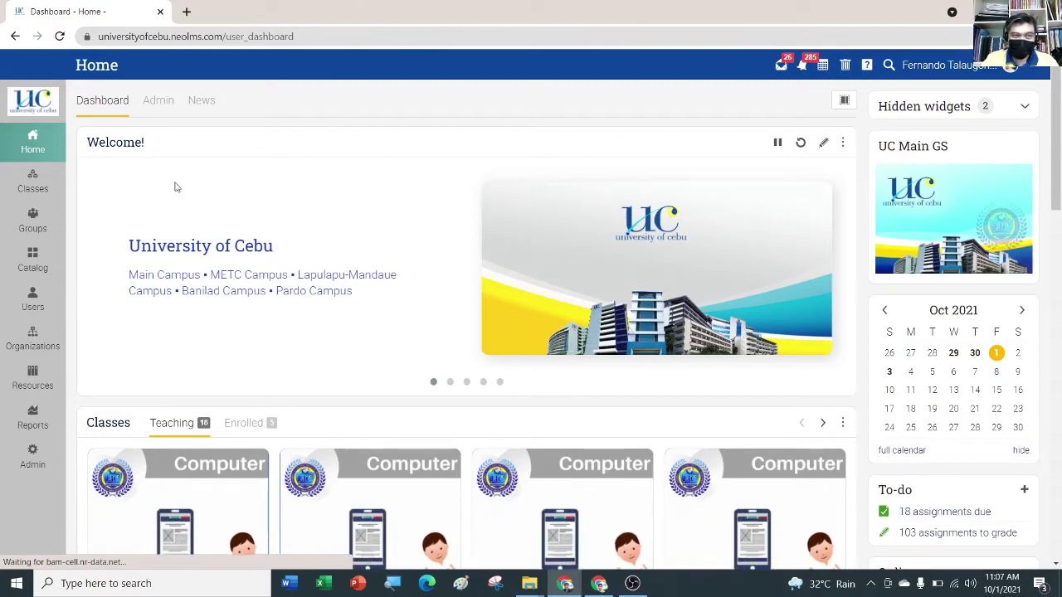
From the dashboard's Classes list, open Sample Class in Computer under Teaching
{"action": "left_click", "coordinate": [33, 148]}
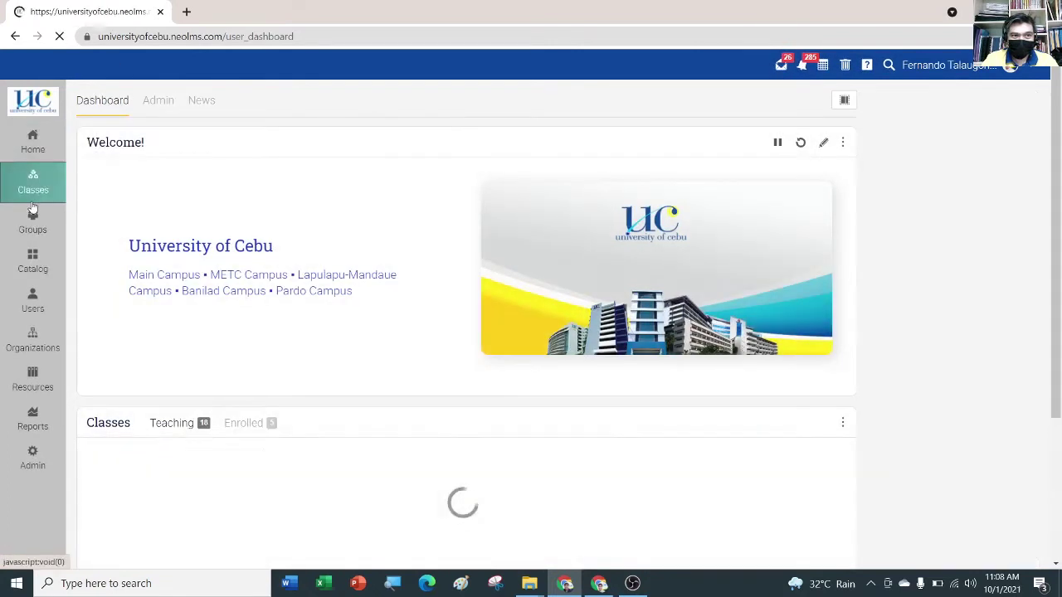
{"action": "mouse_move", "coordinate": [33, 188]}
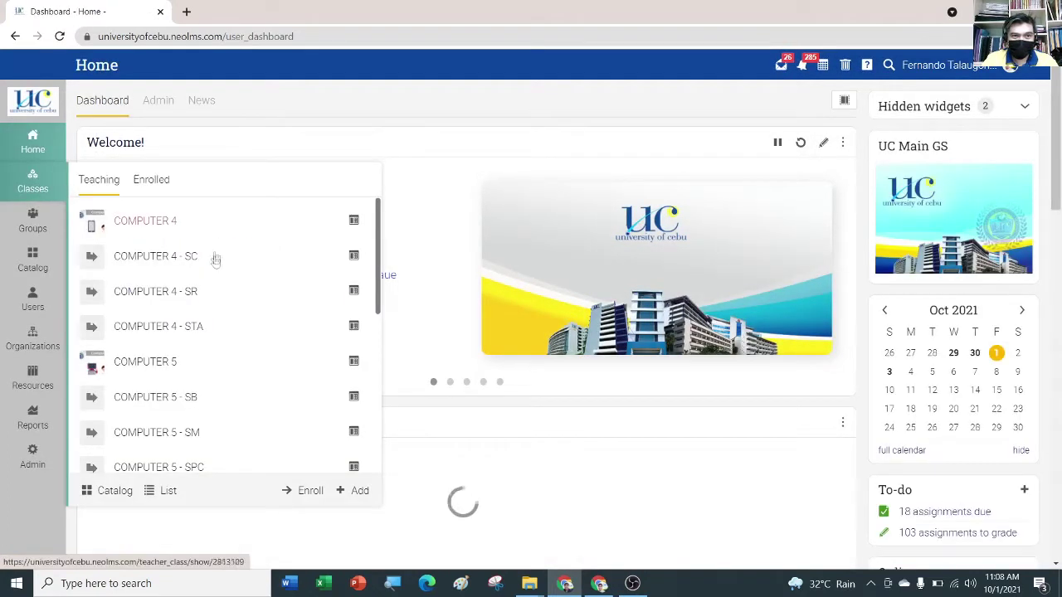
{"action": "scroll", "coordinate": [209, 253], "scroll_direction": "down", "scroll_amount": 4}
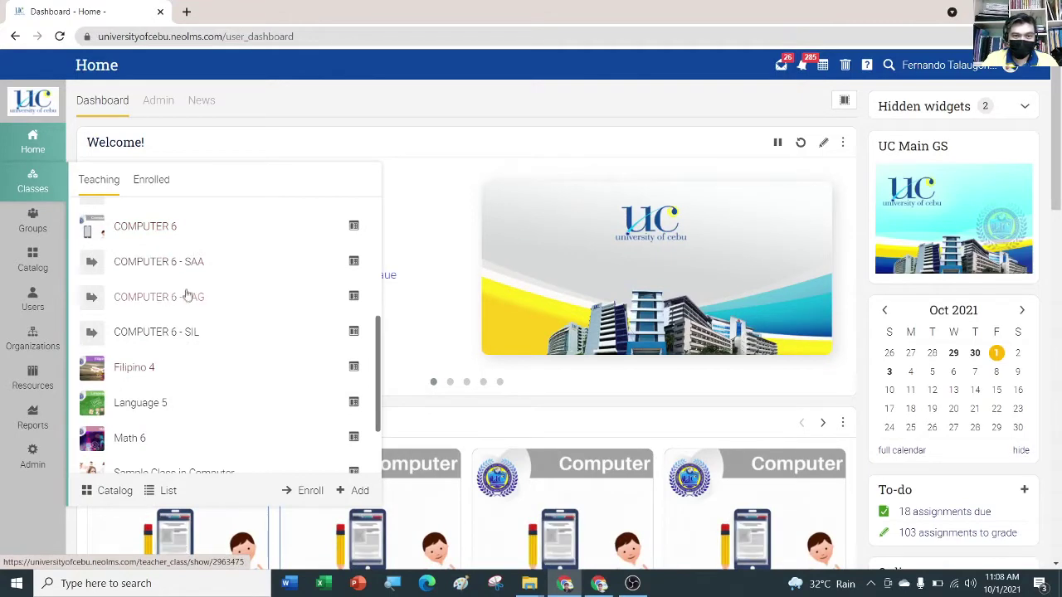
{"action": "scroll", "coordinate": [189, 301], "scroll_direction": "down", "scroll_amount": 2}
{"action": "left_click", "coordinate": [160, 380]}
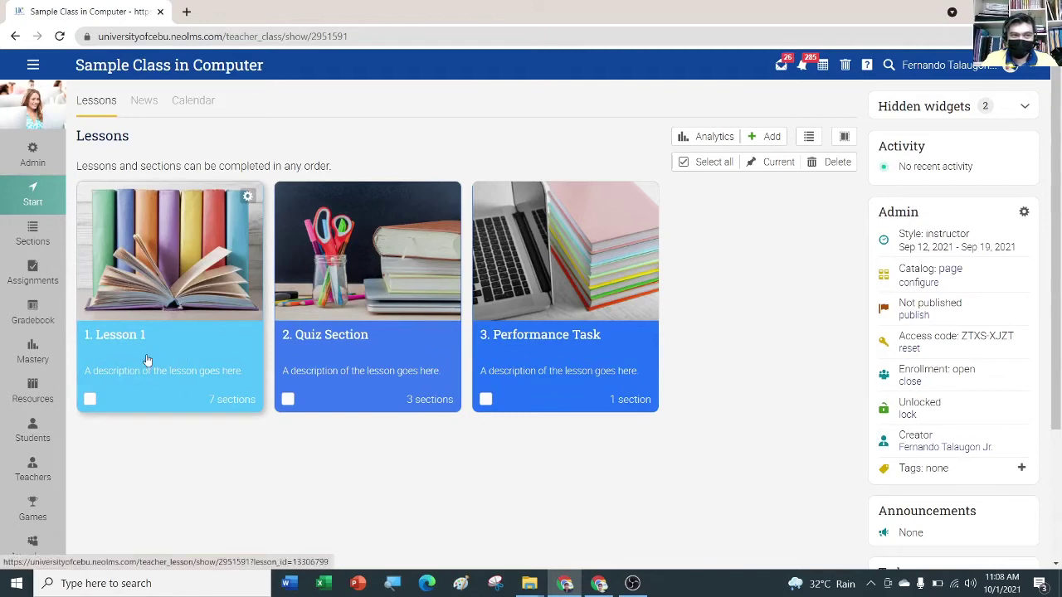
Open the 1. Lesson 1 card and scroll through its sections
{"action": "left_click", "coordinate": [146, 359]}
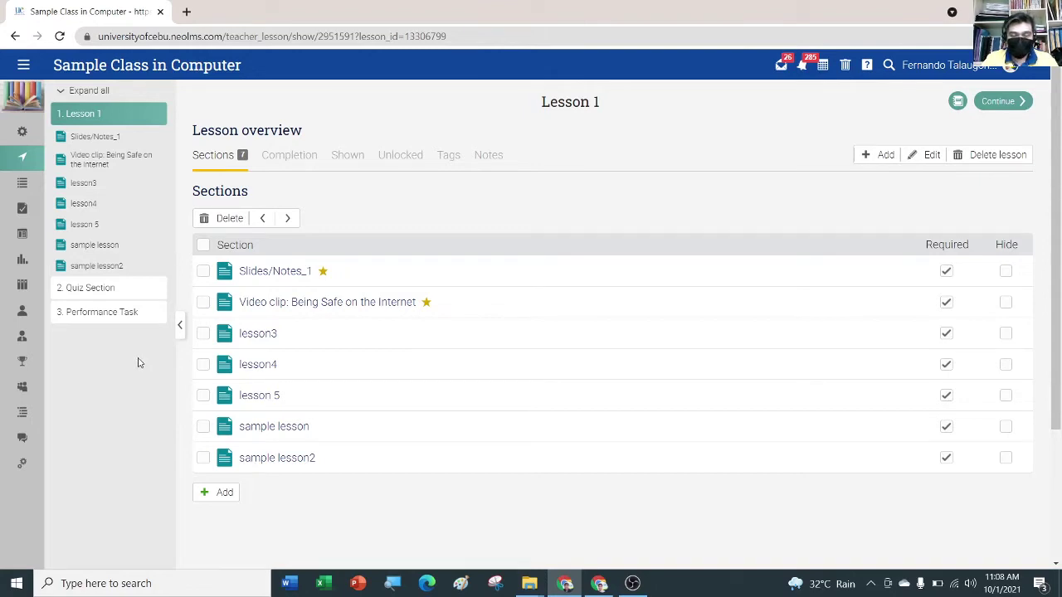
{"action": "scroll", "coordinate": [317, 349], "scroll_direction": "down", "scroll_amount": 2}
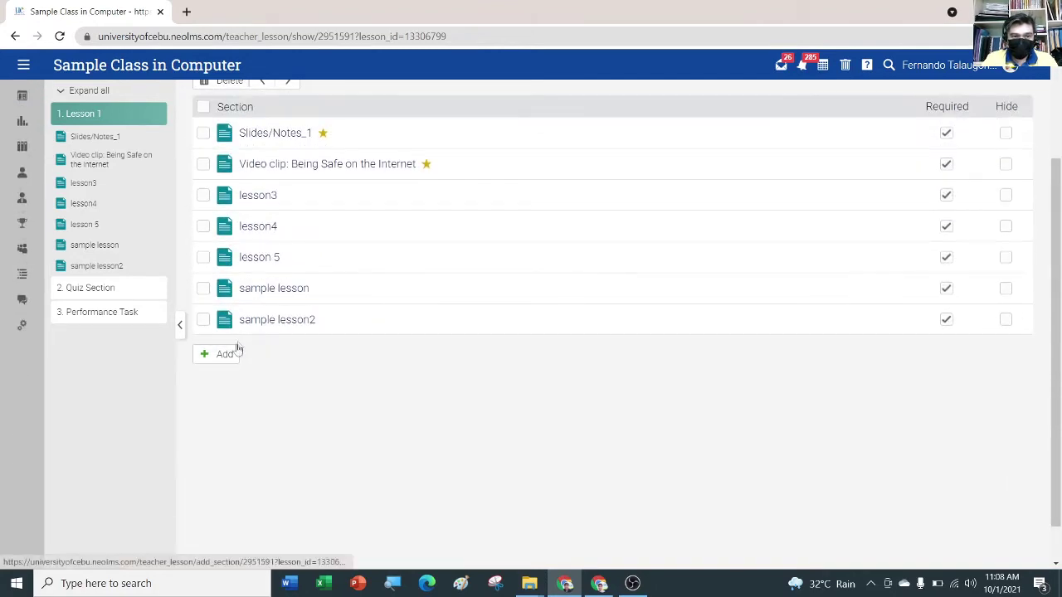
{"action": "scroll", "coordinate": [236, 348], "scroll_direction": "down", "scroll_amount": 1}
Add a Page section to Lesson 1 titled 'Google slides' and save it
{"action": "left_click", "coordinate": [221, 310]}
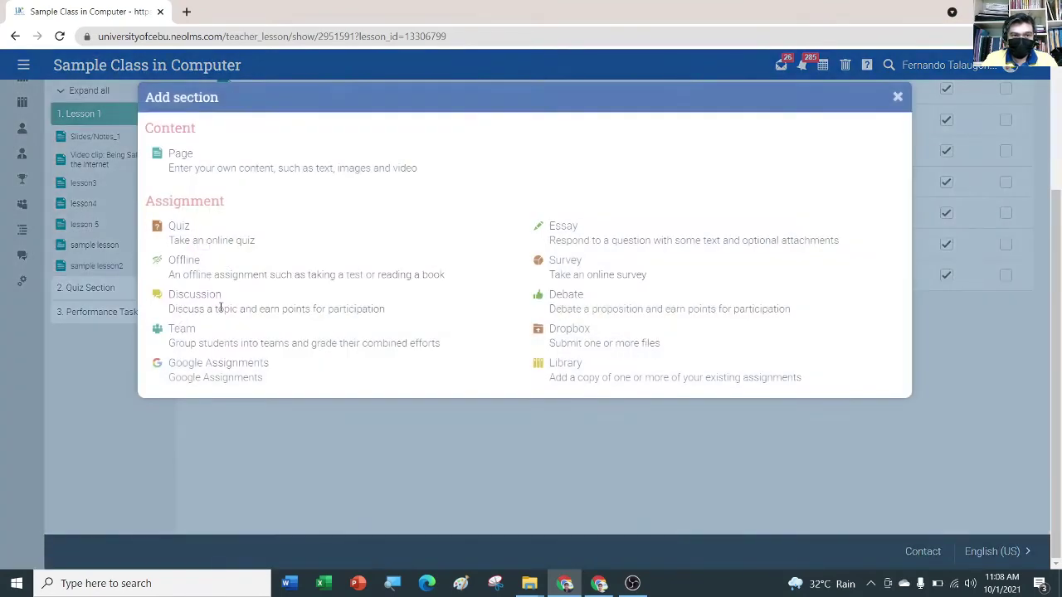
{"action": "left_click", "coordinate": [180, 155]}
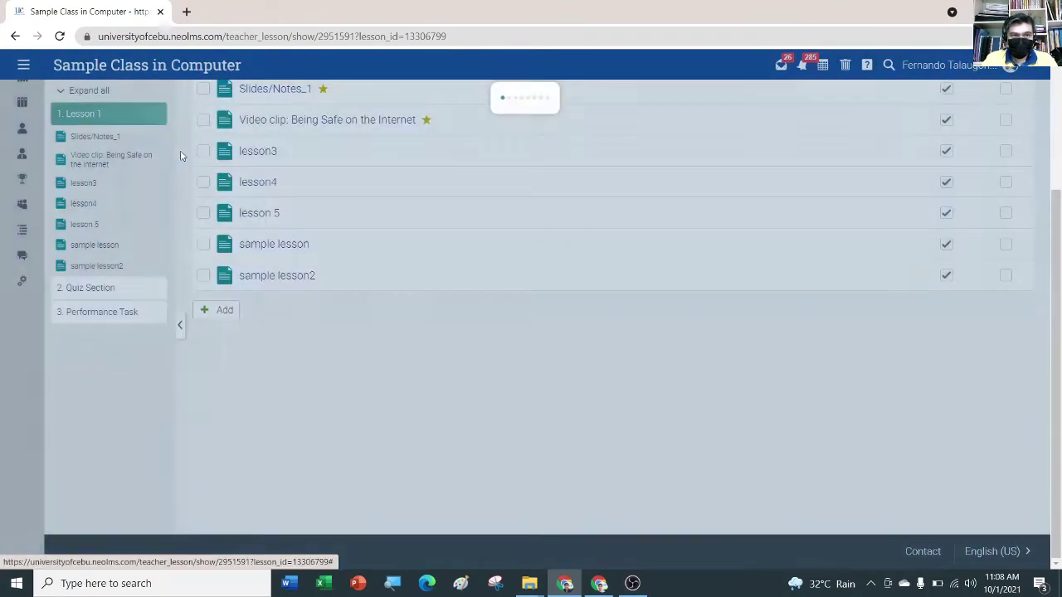
{"action": "type", "text": "L"}
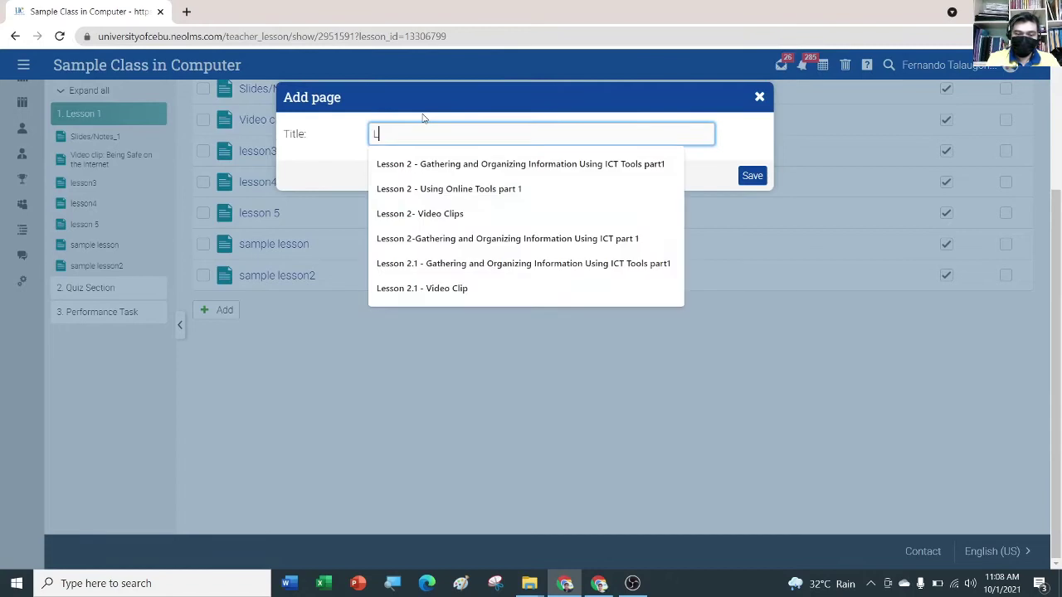
{"action": "key", "text": "BackSpace"}
{"action": "type", "text": "Google slides"}
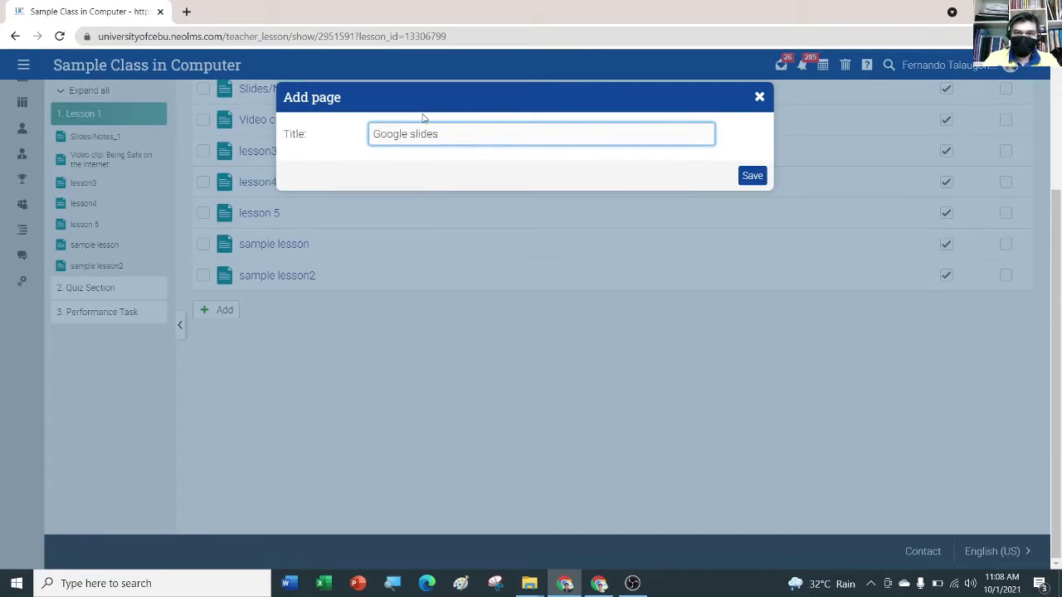
{"action": "left_click", "coordinate": [745, 177]}
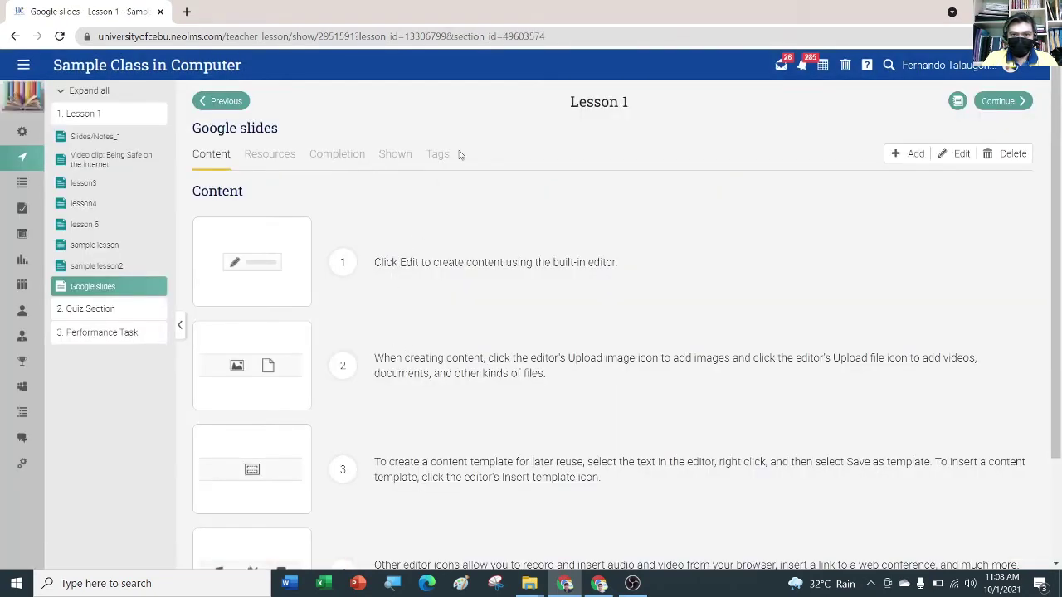
Scroll to the bottom of the empty Google slides page and open its Edit form
{"action": "scroll", "coordinate": [461, 166], "scroll_direction": "down", "scroll_amount": 3}
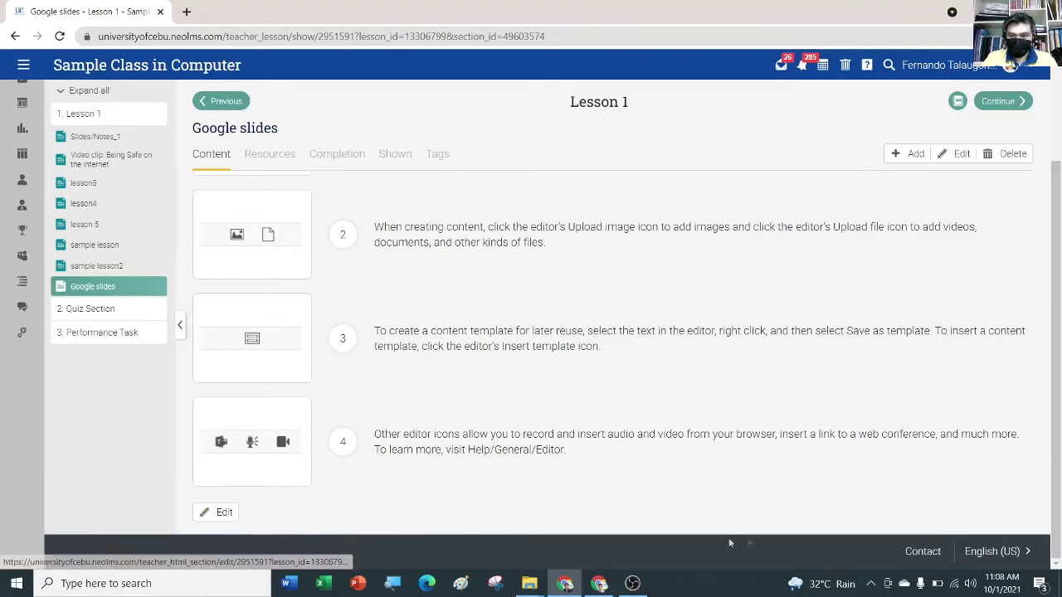
{"action": "left_click", "coordinate": [871, 584]}
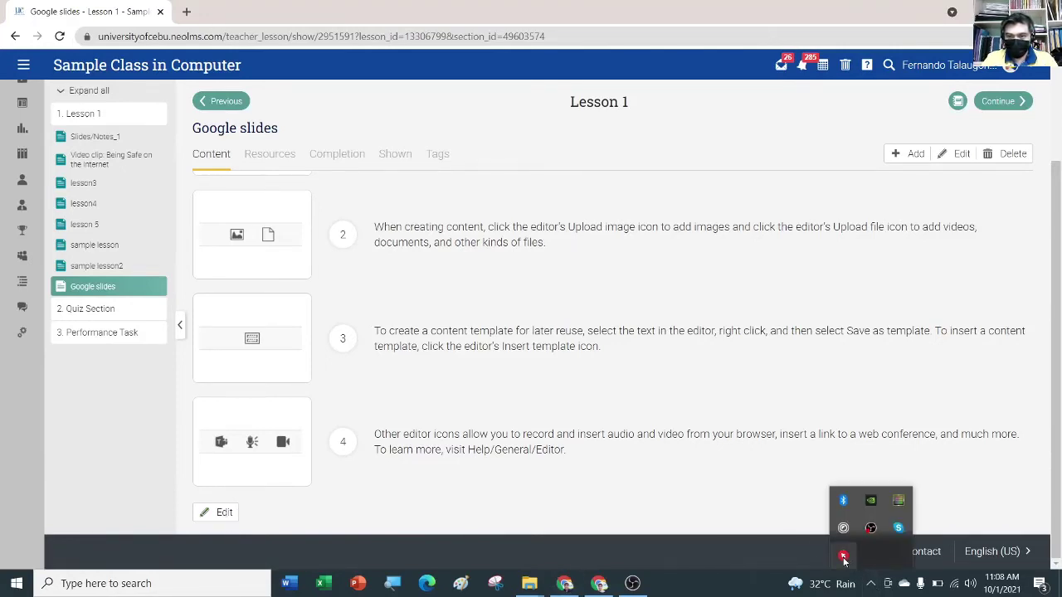
{"action": "left_click", "coordinate": [843, 559]}
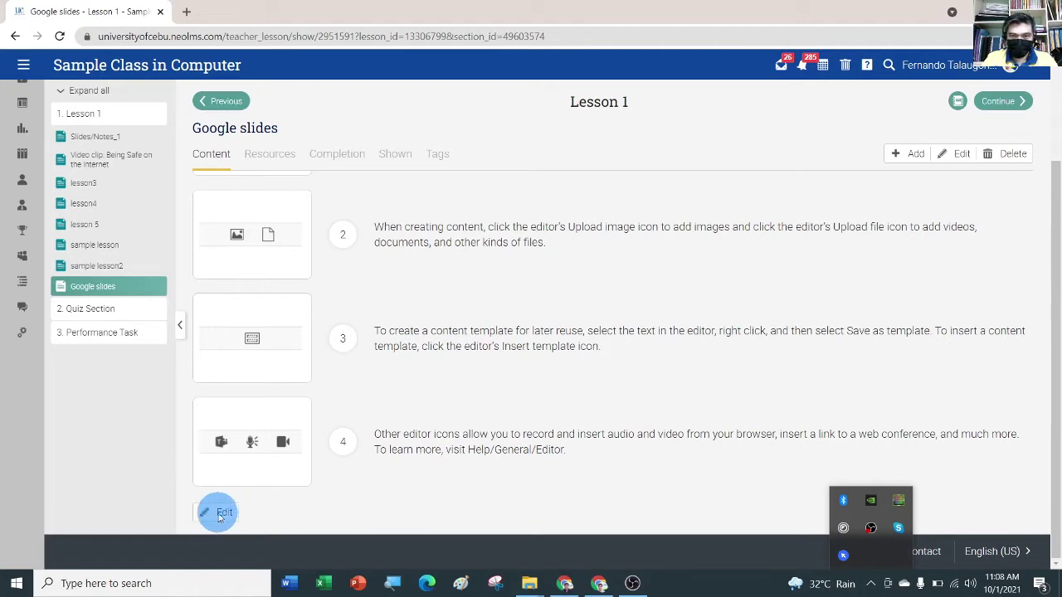
{"action": "left_click", "coordinate": [253, 511]}
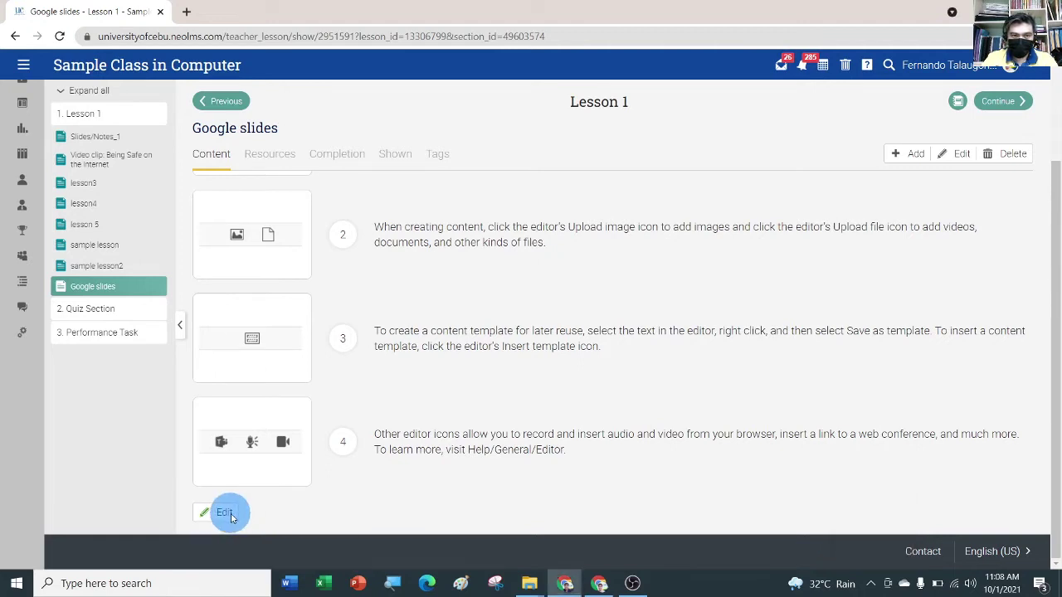
{"action": "left_click", "coordinate": [225, 512]}
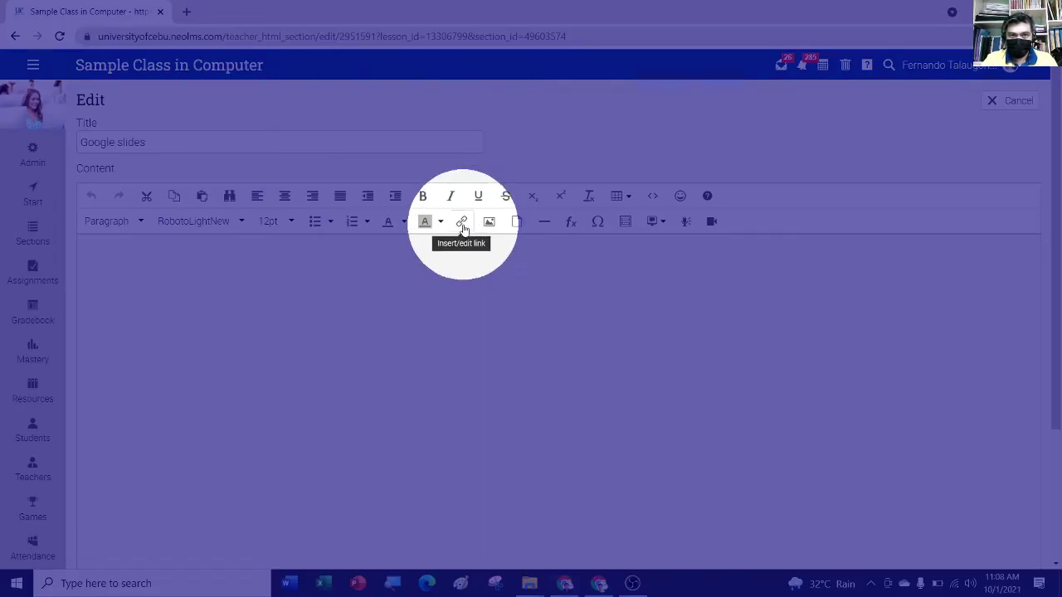
Open the content editor's Source code view, then switch to the Walk Cycle presentation window
{"action": "left_click", "coordinate": [653, 197]}
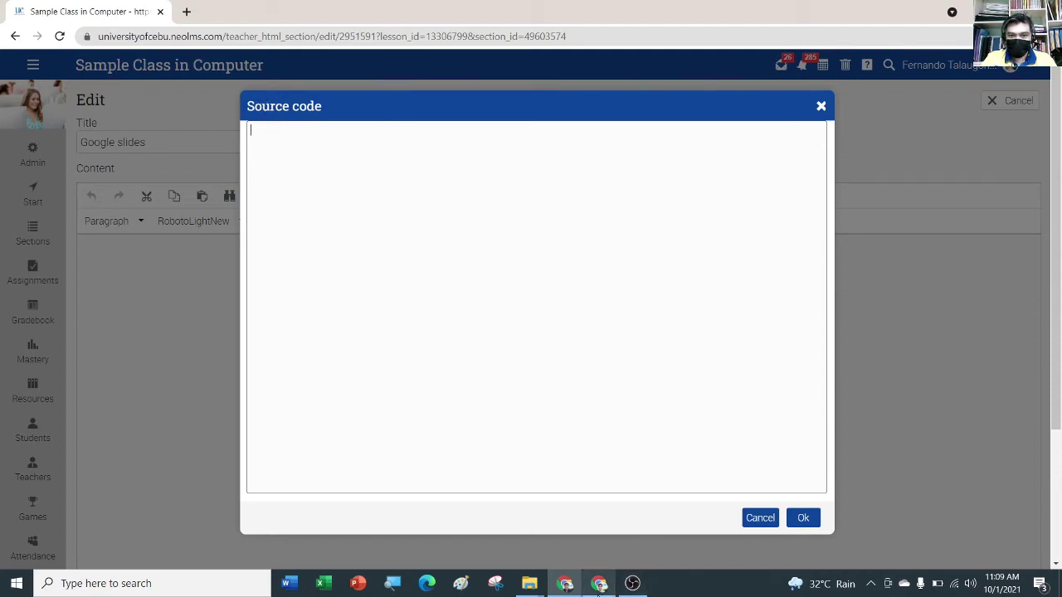
{"action": "left_click", "coordinate": [600, 585]}
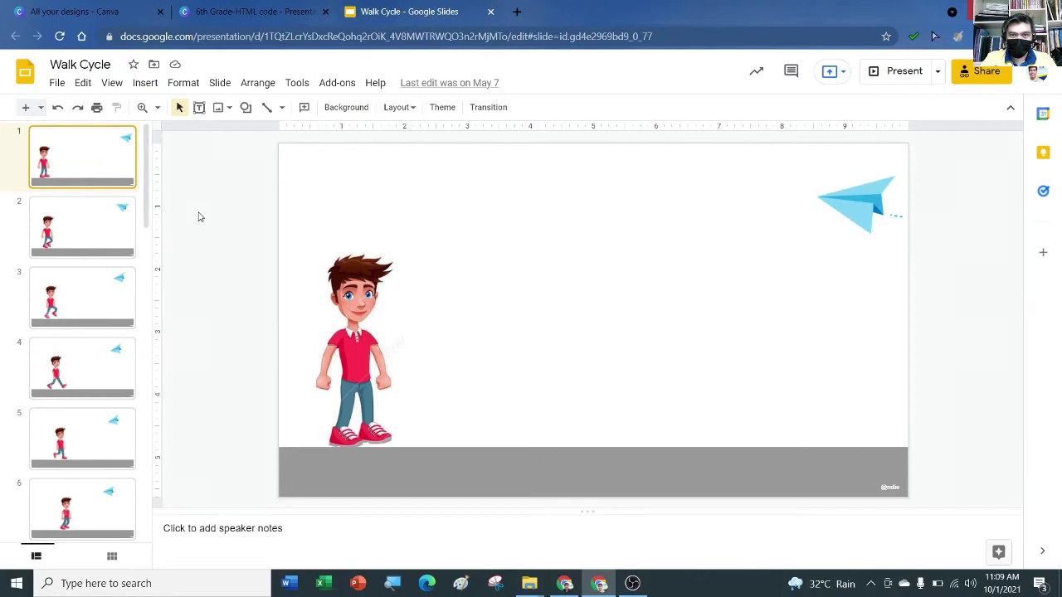
{"action": "left_click", "coordinate": [402, 235]}
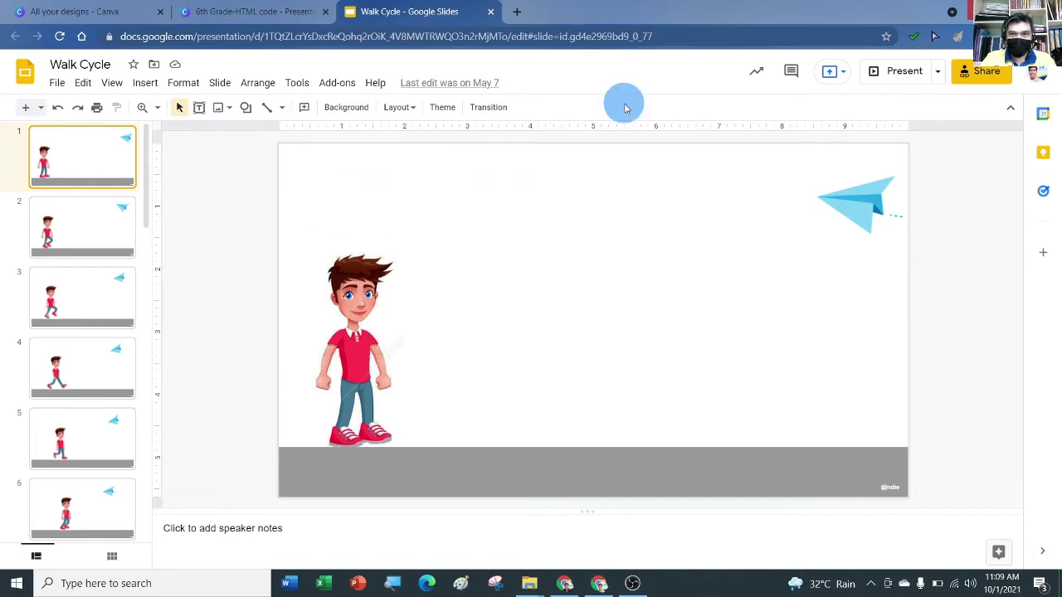
{"action": "scroll", "coordinate": [74, 216], "scroll_direction": "down", "scroll_amount": 12}
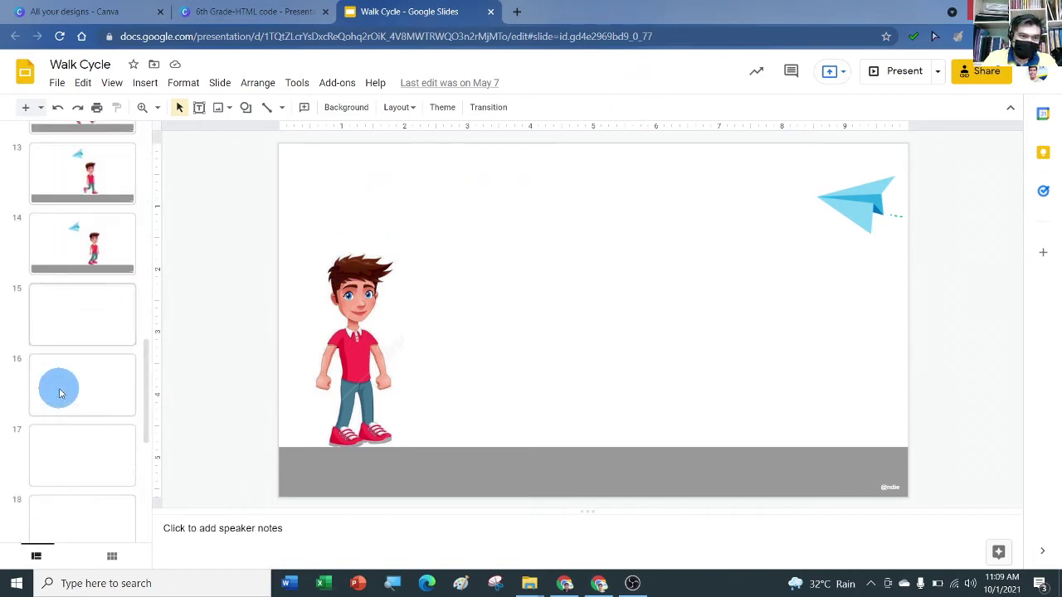
{"action": "scroll", "coordinate": [63, 382], "scroll_direction": "up", "scroll_amount": 12}
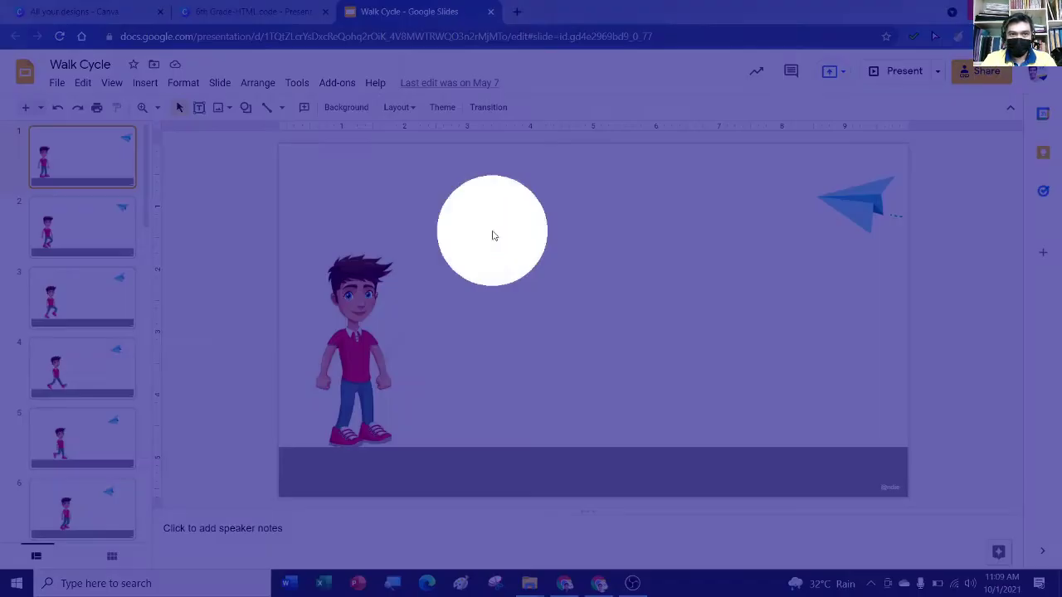
Publish the Walk Cycle presentation to the web and show its Embed code
{"action": "left_click", "coordinate": [57, 83]}
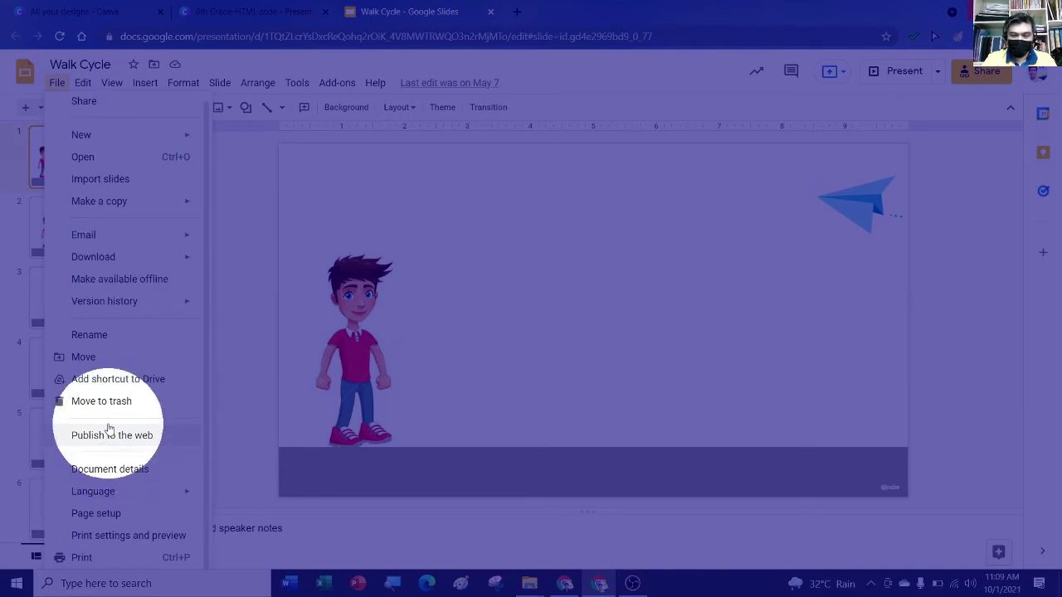
{"action": "key", "text": "Escape"}
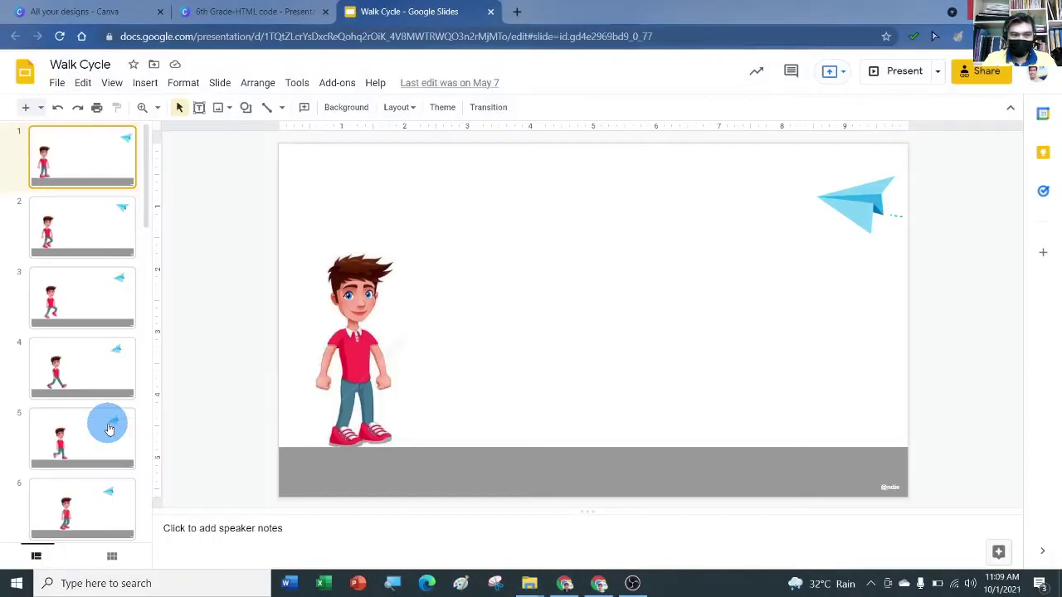
{"action": "left_click", "coordinate": [57, 84]}
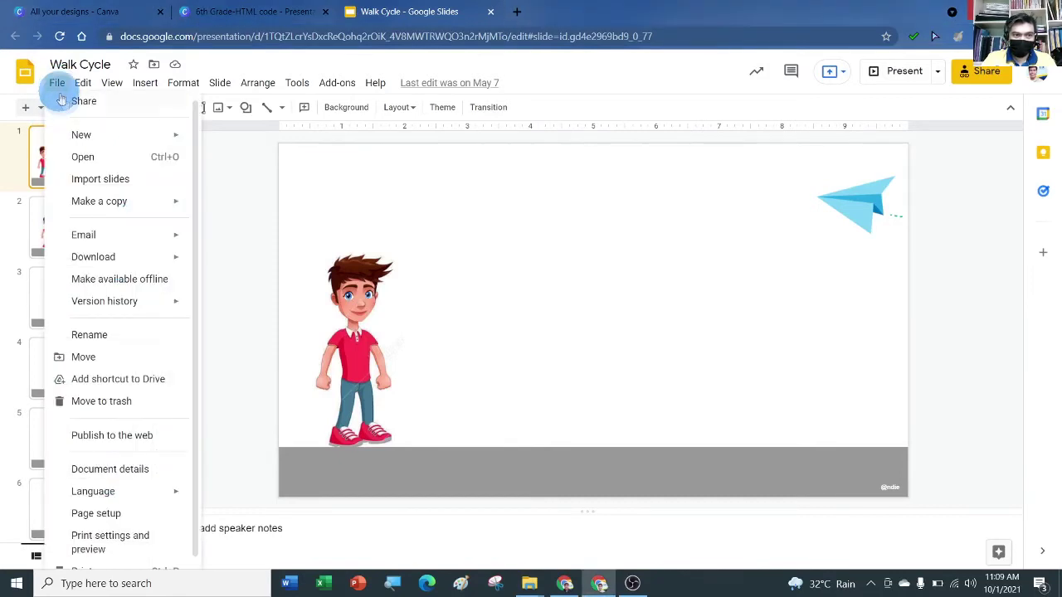
{"action": "left_click", "coordinate": [115, 438]}
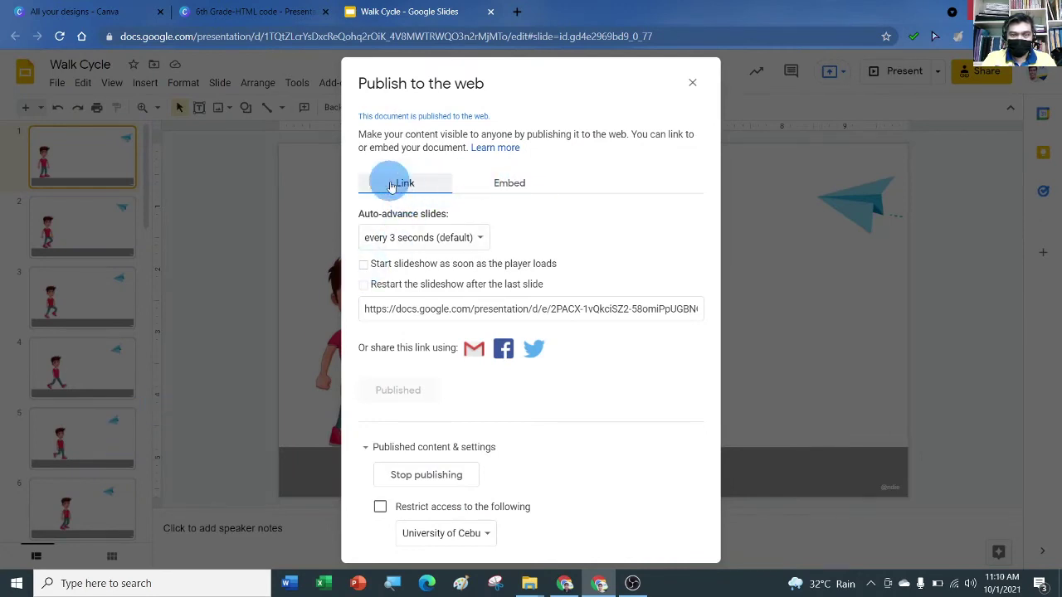
{"action": "left_click", "coordinate": [509, 187]}
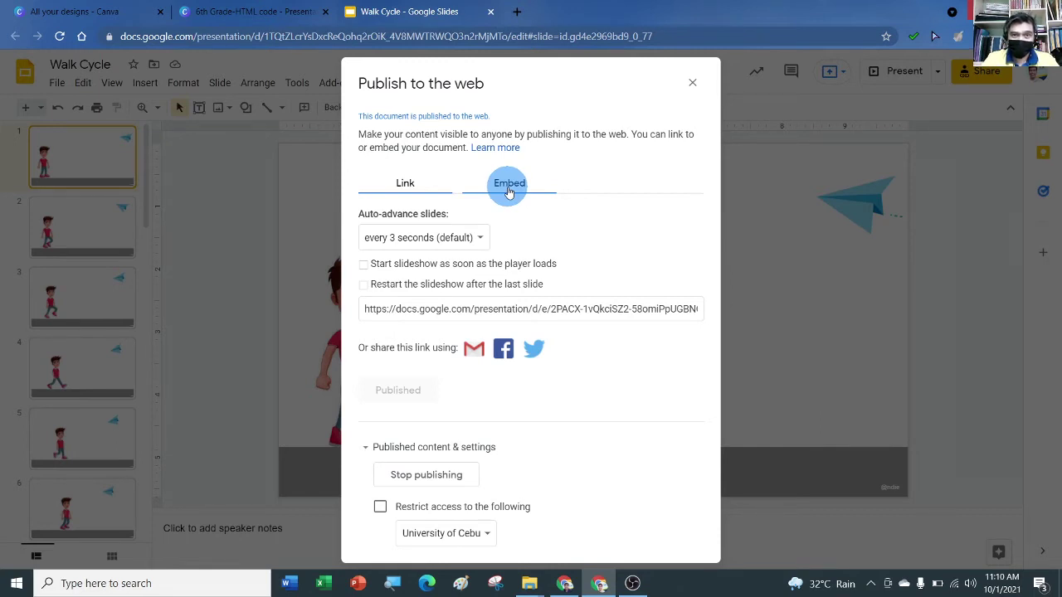
{"action": "left_click", "coordinate": [509, 189]}
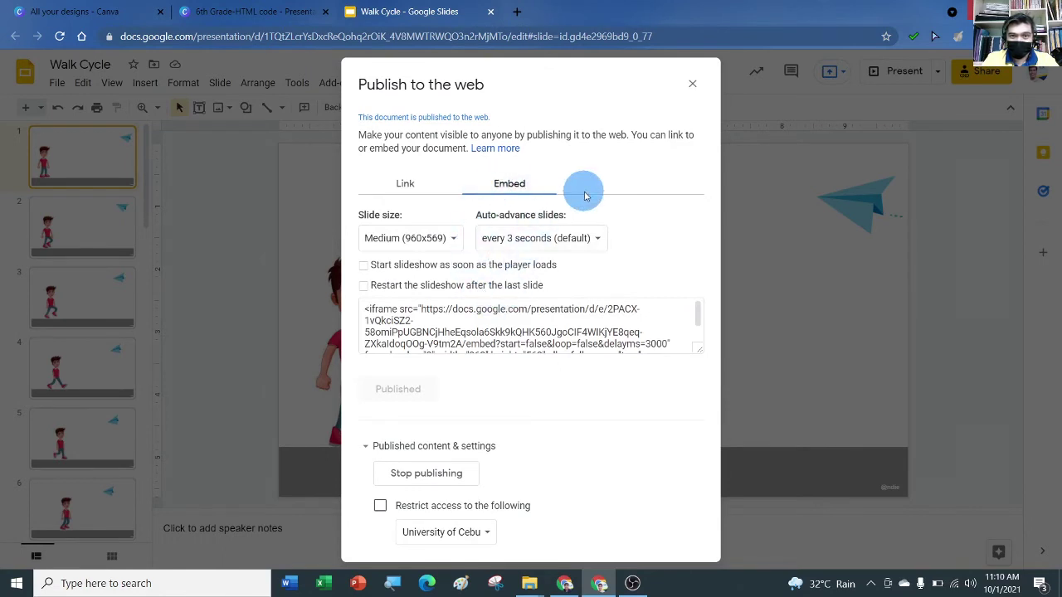
Copy the whole iframe embed code and return to the LMS editor
{"action": "left_click", "coordinate": [610, 312]}
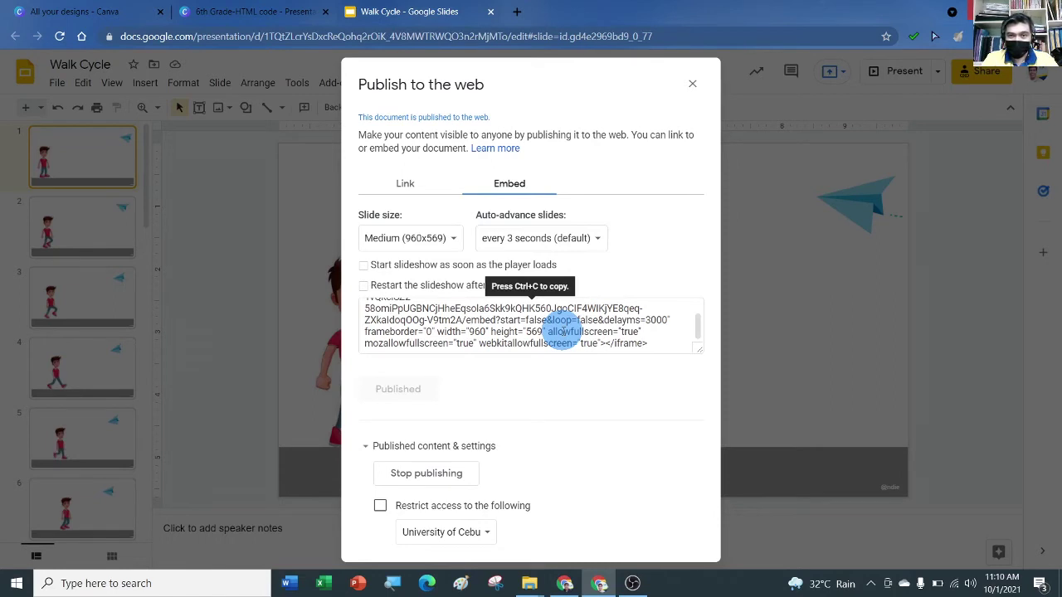
{"action": "left_click", "coordinate": [535, 328]}
{"action": "double_click", "coordinate": [533, 331]}
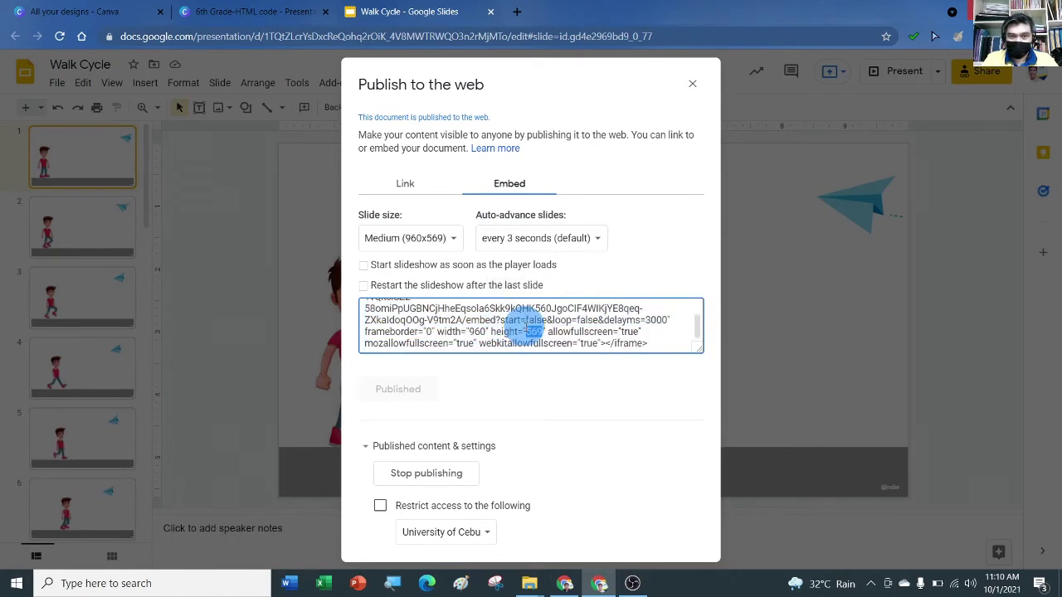
{"action": "left_click", "coordinate": [515, 340]}
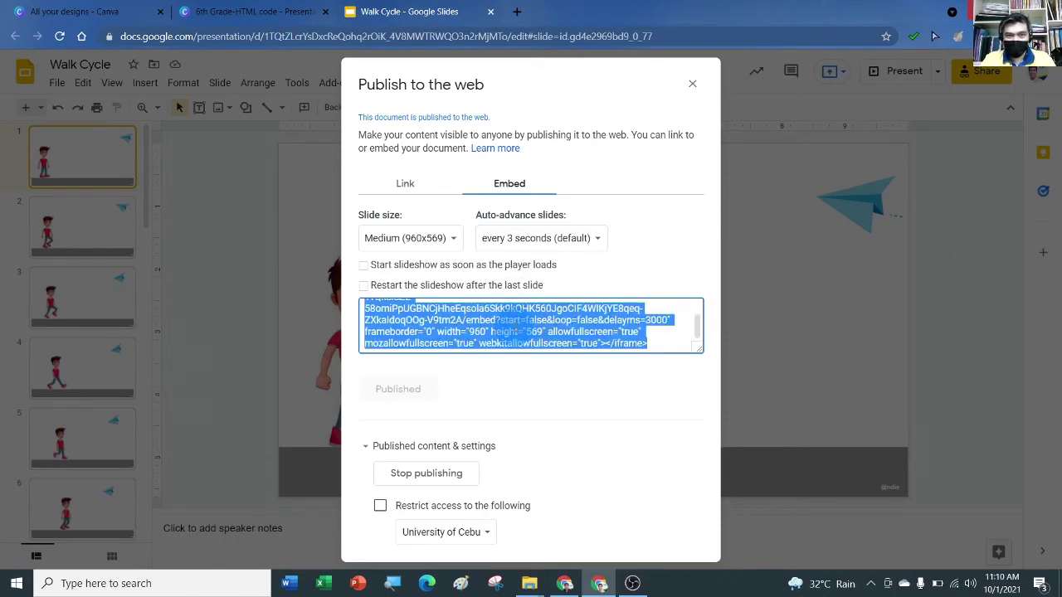
{"action": "right_click", "coordinate": [519, 314]}
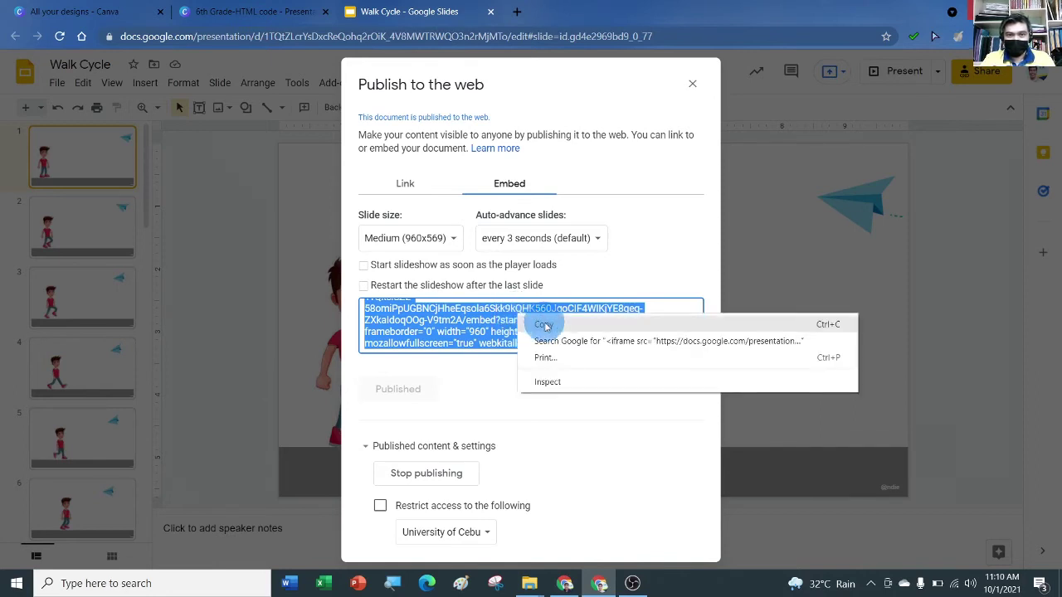
{"action": "left_click", "coordinate": [544, 325]}
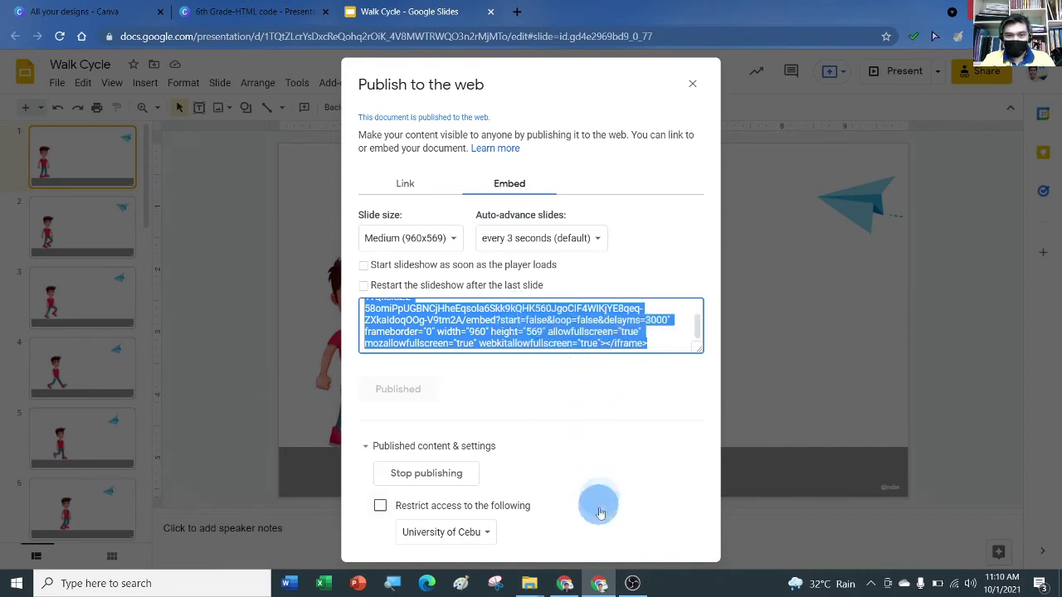
{"action": "left_click", "coordinate": [567, 589]}
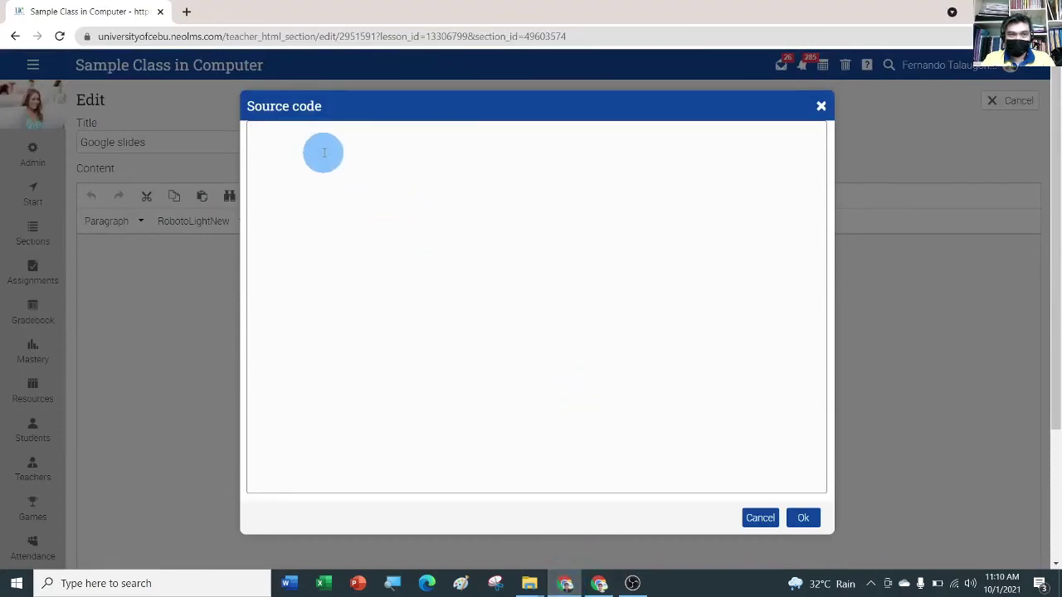
Paste the Walk Cycle iframe code into the Source code box and apply it
{"action": "right_click", "coordinate": [300, 138]}
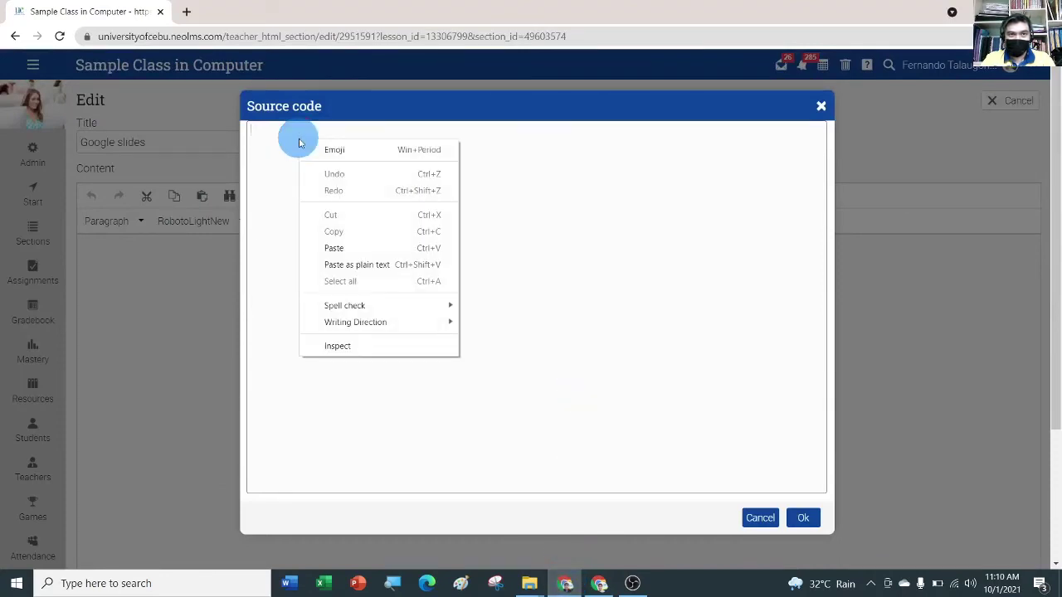
{"action": "left_click", "coordinate": [343, 245]}
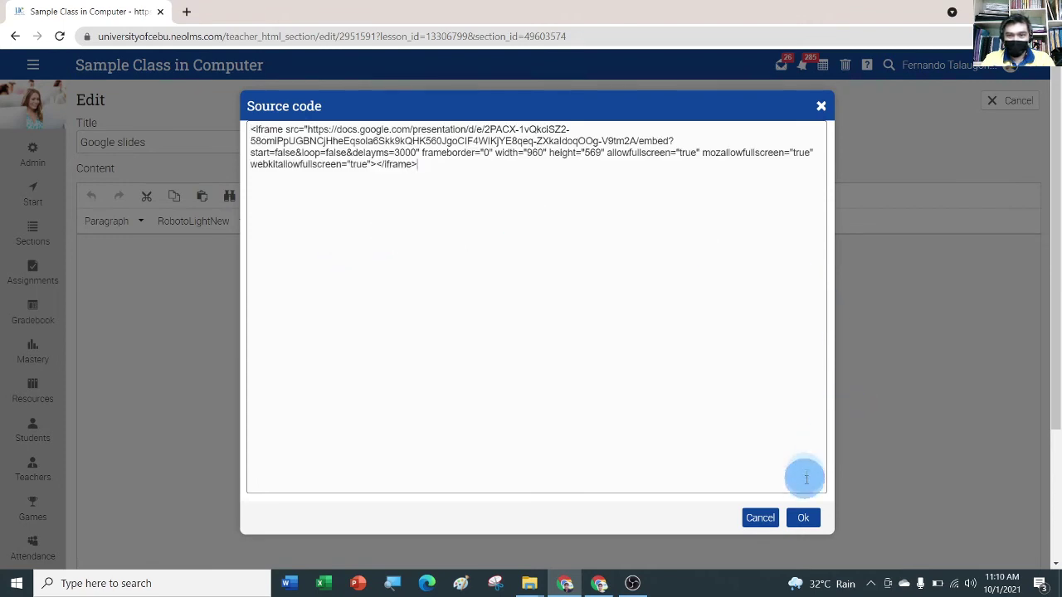
{"action": "left_click", "coordinate": [804, 518]}
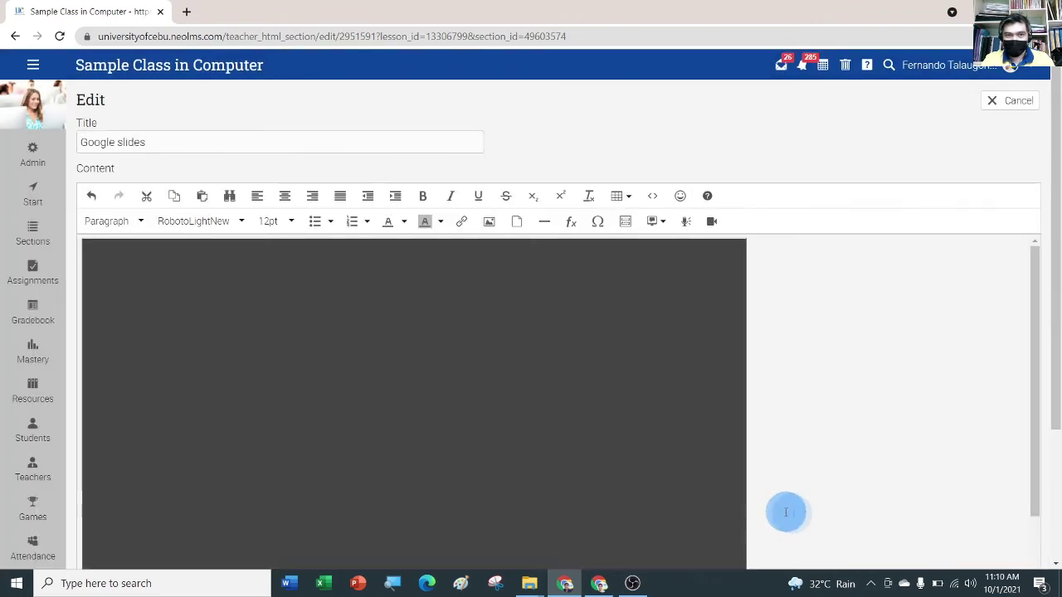
Save the Google slides page with its embedded Walk Cycle presentation
{"action": "scroll", "coordinate": [616, 363], "scroll_direction": "down", "scroll_amount": 3}
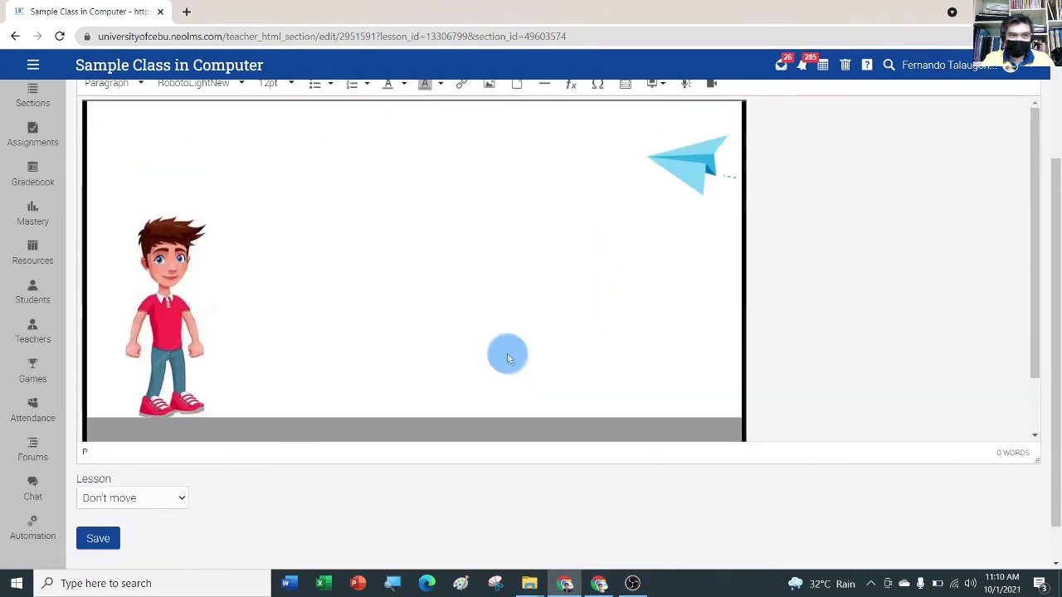
{"action": "scroll", "coordinate": [460, 276], "scroll_direction": "down", "scroll_amount": 1}
{"action": "scroll", "coordinate": [462, 282], "scroll_direction": "up", "scroll_amount": 1}
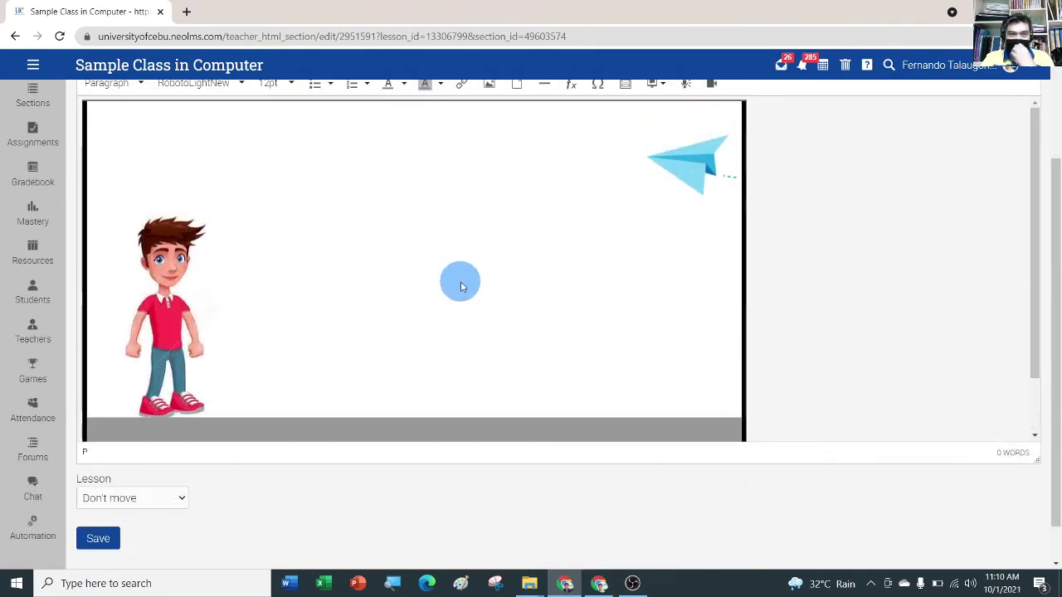
{"action": "scroll", "coordinate": [460, 282], "scroll_direction": "down", "scroll_amount": 1}
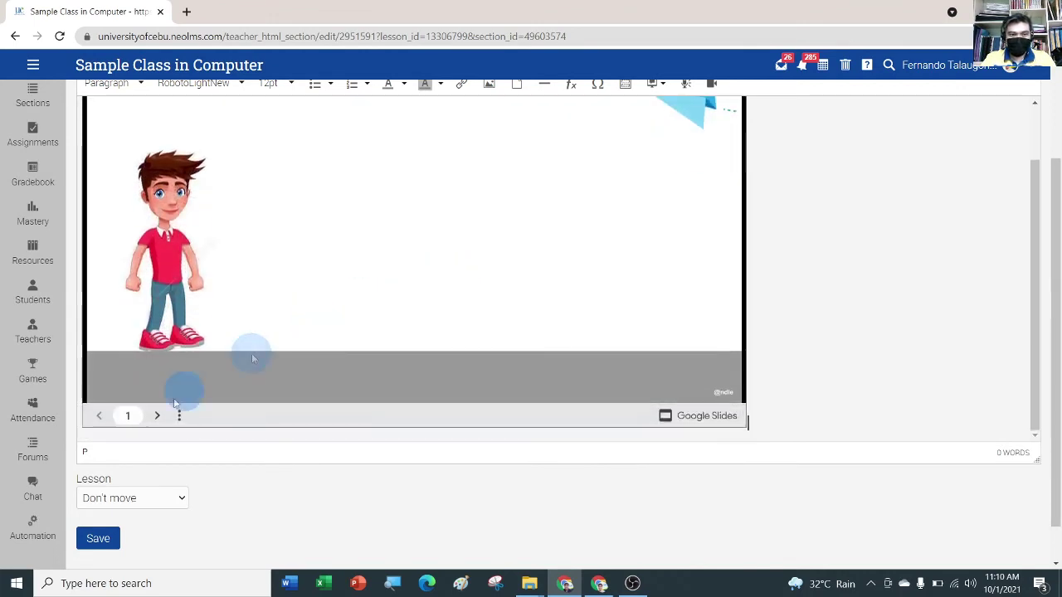
{"action": "left_click", "coordinate": [97, 538]}
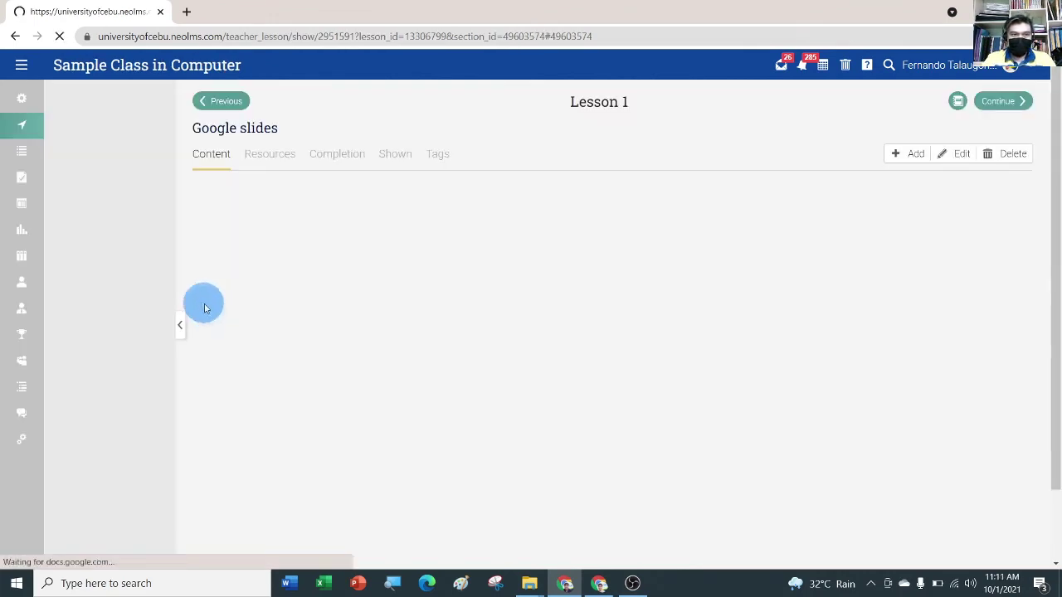
{"action": "left_click", "coordinate": [22, 135]}
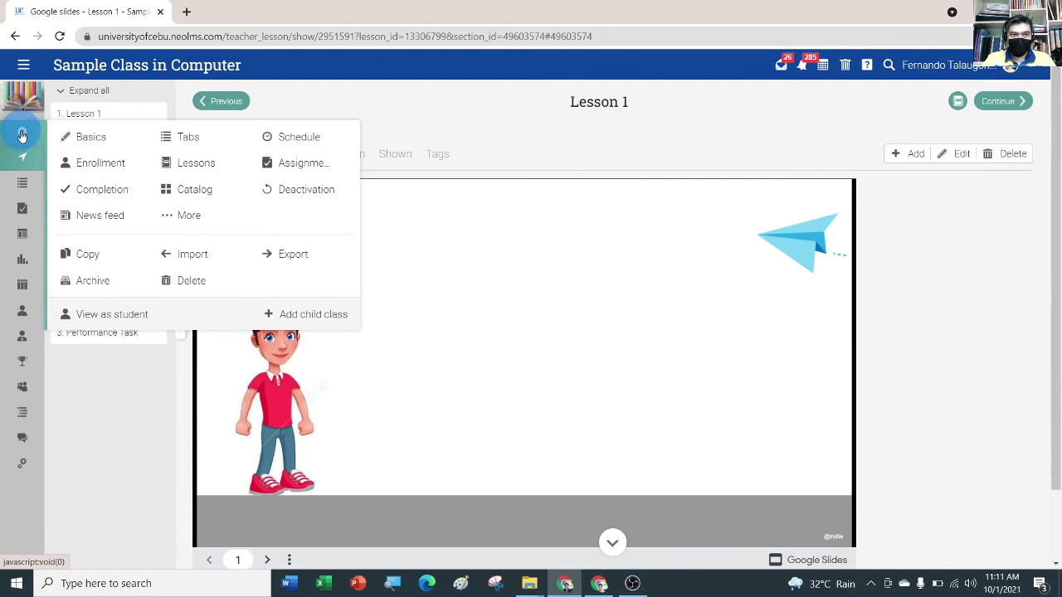
Switch the class to View as student, using the generic student view
{"action": "left_click", "coordinate": [92, 320]}
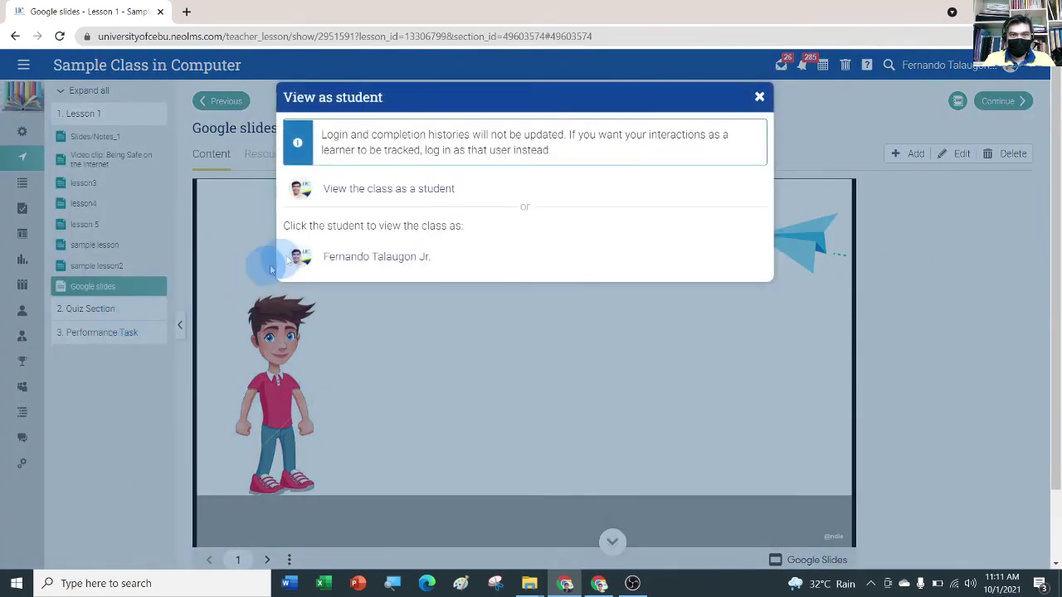
{"action": "left_click", "coordinate": [379, 191]}
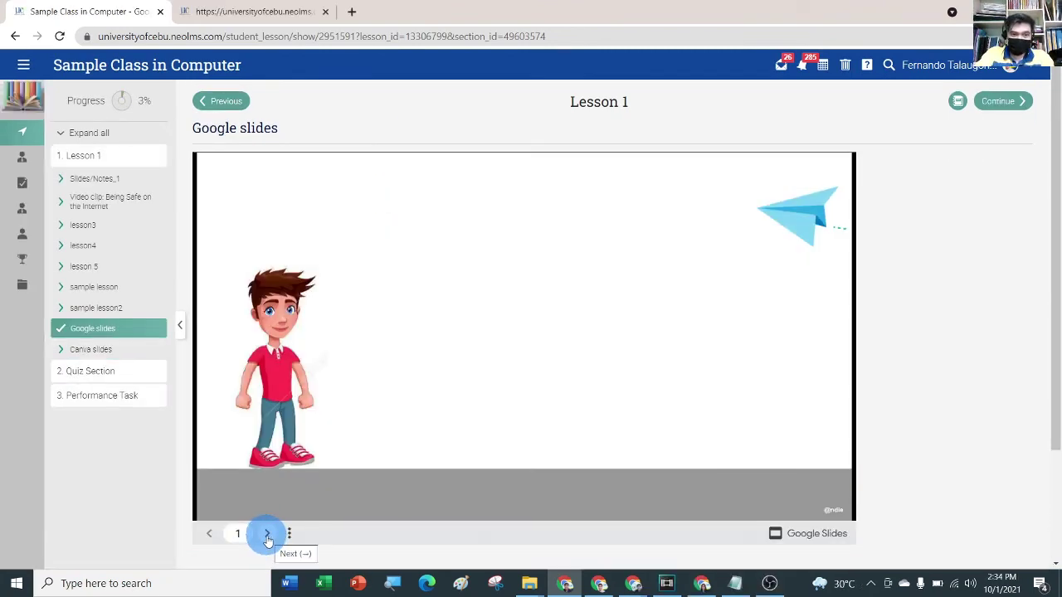
Advance the embedded Walk Cycle slideshow from slide 1 to slide 13
{"action": "left_click", "coordinate": [267, 535]}
{"action": "left_click", "coordinate": [267, 535]}
{"action": "left_click", "coordinate": [267, 535]}
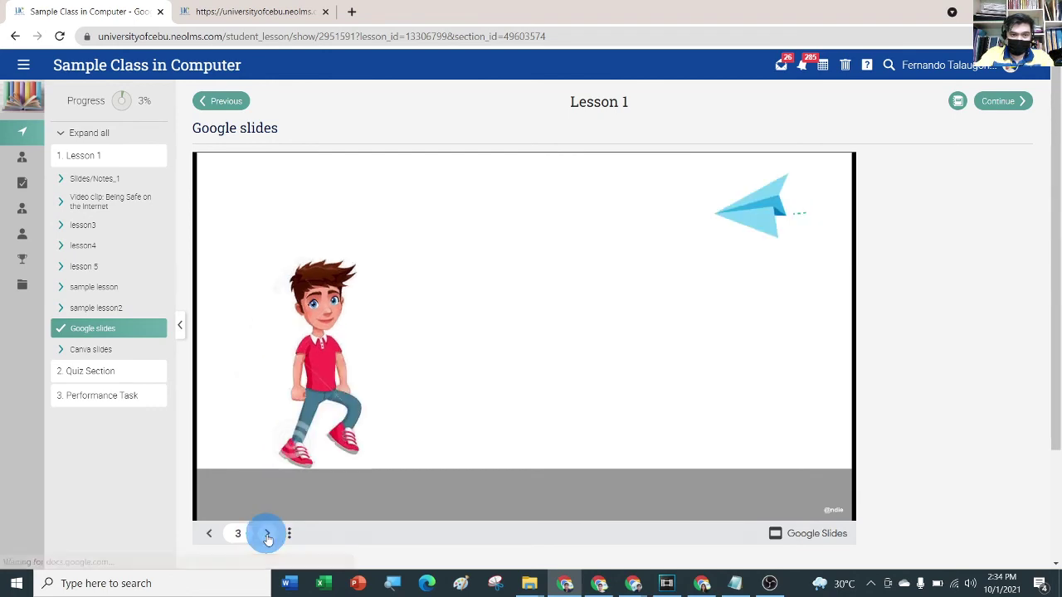
{"action": "left_click", "coordinate": [267, 535]}
{"action": "left_click", "coordinate": [267, 534]}
{"action": "left_click", "coordinate": [267, 535]}
{"action": "left_click", "coordinate": [267, 535]}
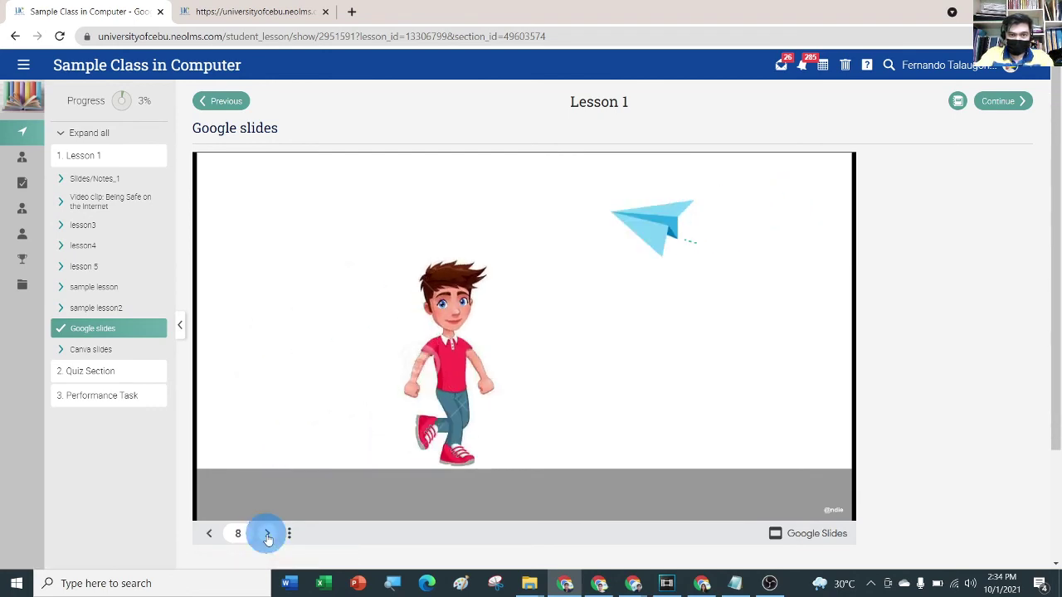
{"action": "left_click", "coordinate": [267, 535]}
{"action": "left_click", "coordinate": [267, 535]}
{"action": "left_click", "coordinate": [267, 534]}
{"action": "left_click", "coordinate": [267, 535]}
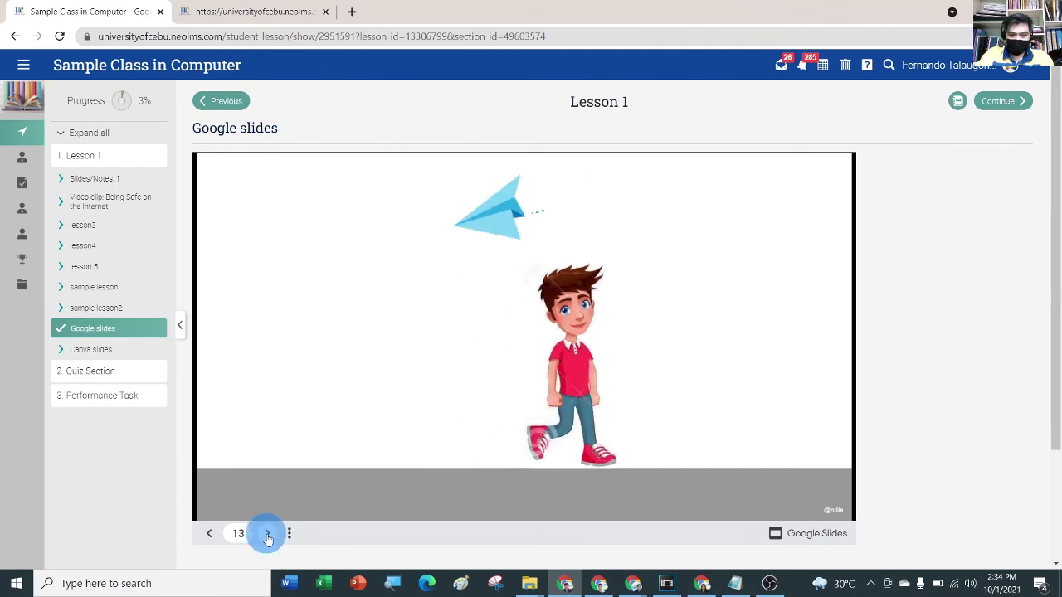
{"action": "left_click", "coordinate": [267, 534]}
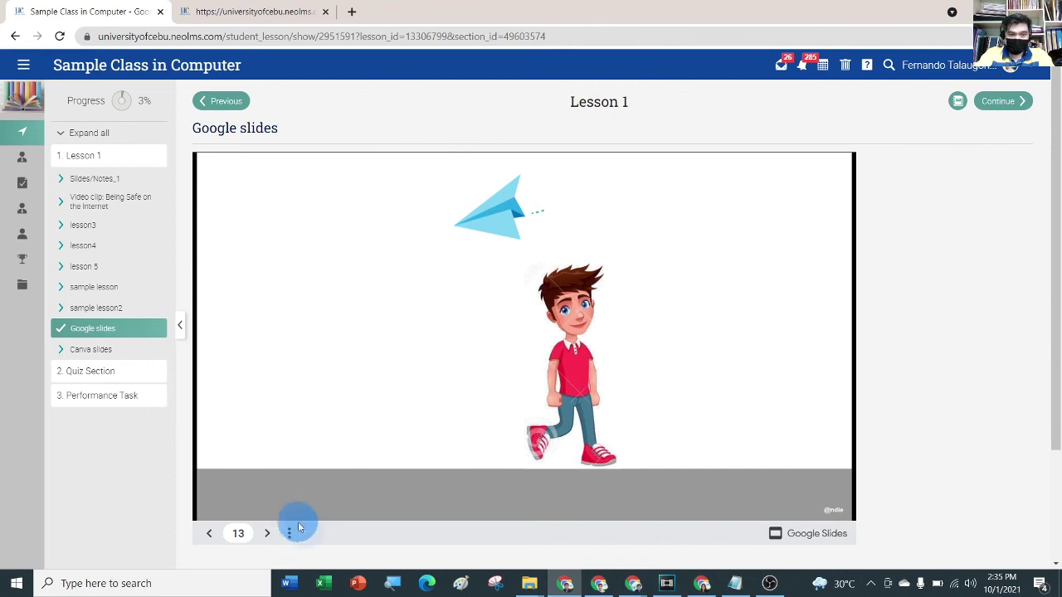
Play the slideshow full screen from the player's options menu, then exit with Esc
{"action": "left_click", "coordinate": [288, 537]}
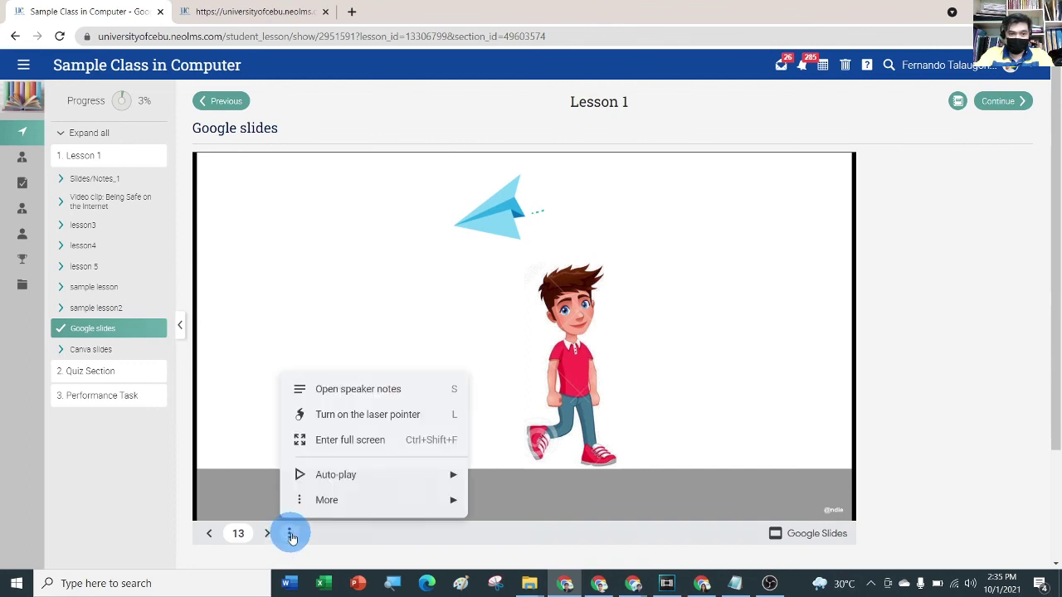
{"action": "left_click", "coordinate": [339, 443]}
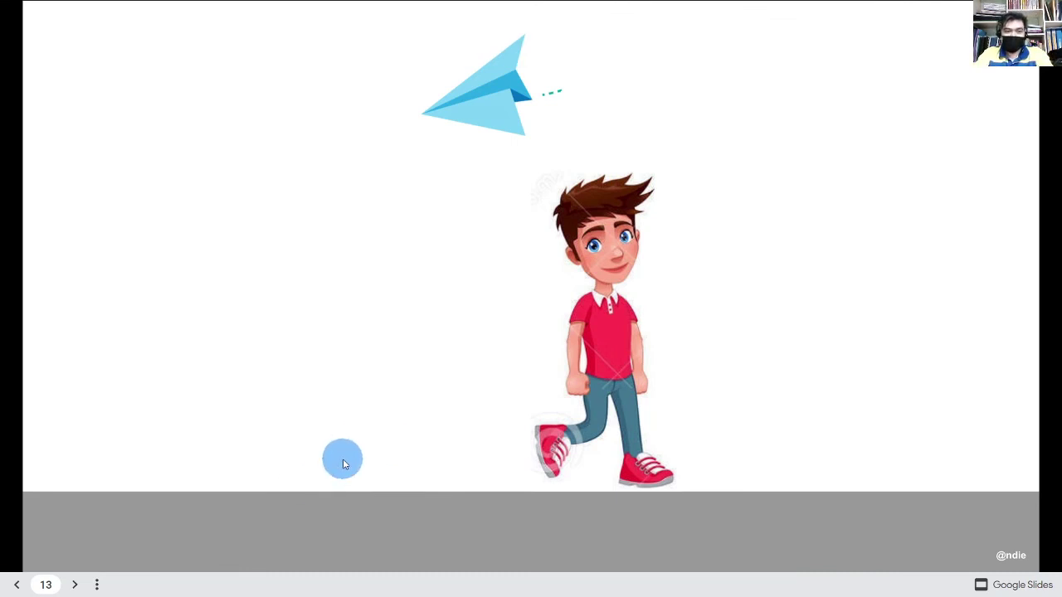
{"action": "key", "text": "Escape"}
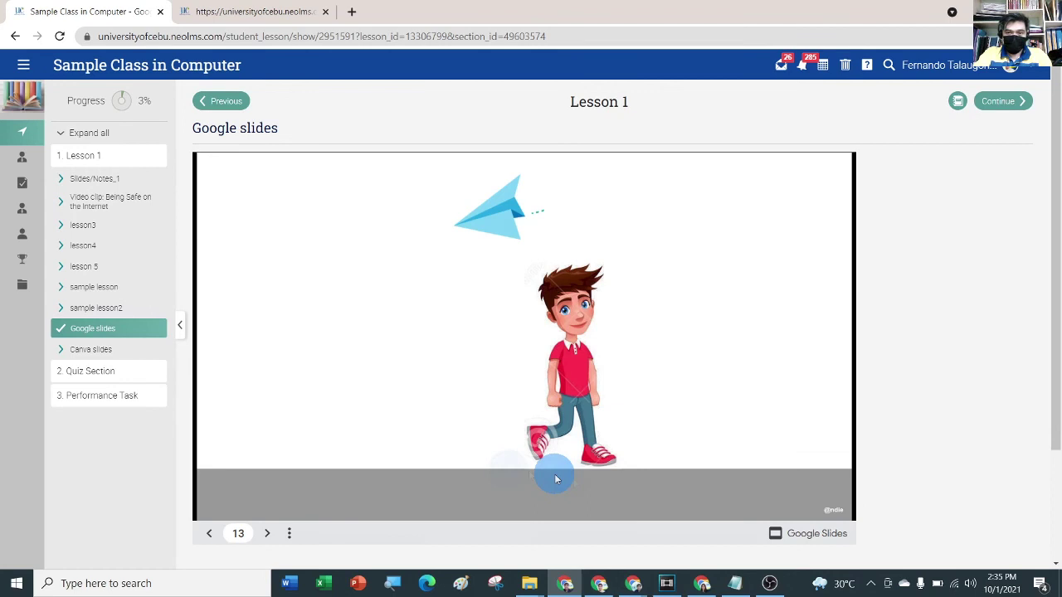